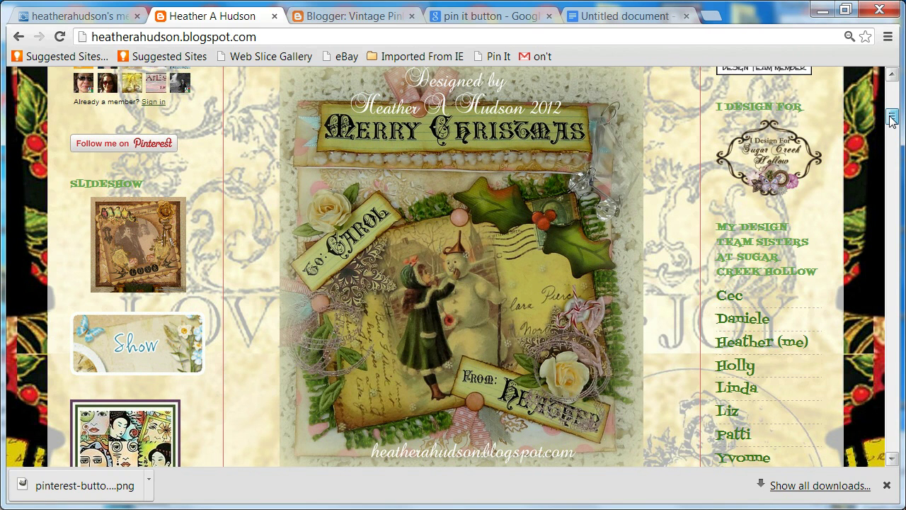
- Open Pinterest's 'Pin It' button Goodies page from the 'pin it button' Google results
left_click_drag(892, 121, 891, 124)
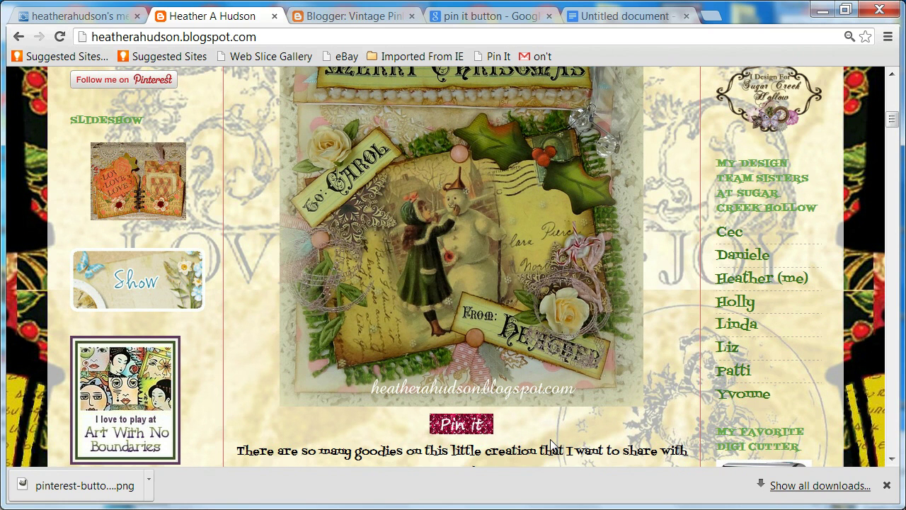
left_click(495, 22)
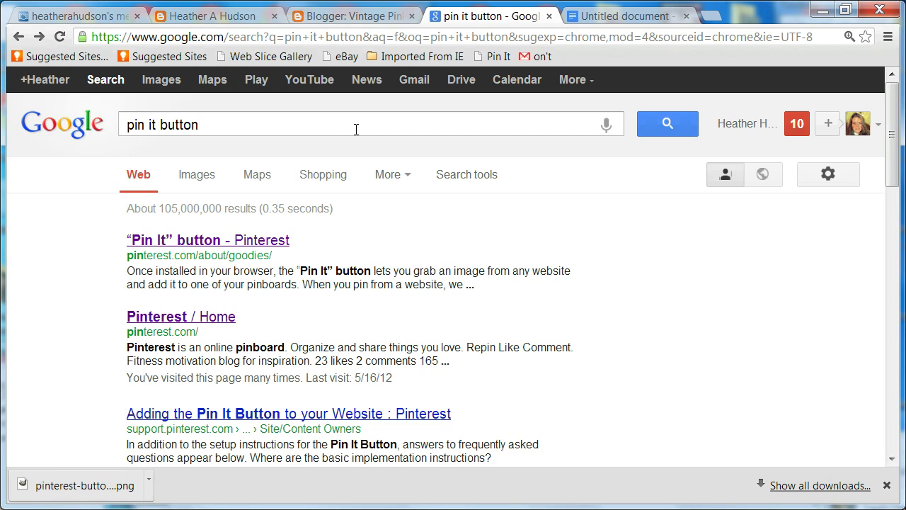
left_click(212, 244)
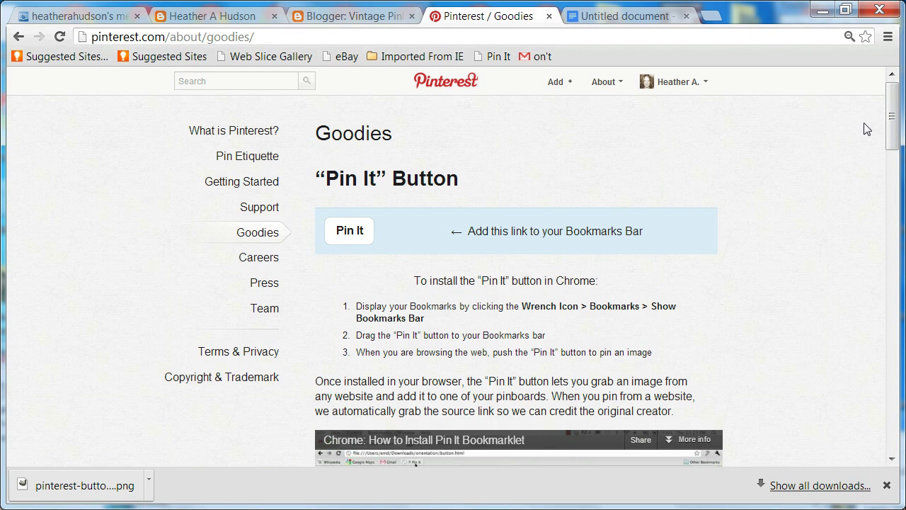
- Save the small Pinterest follow-button image from Goodies as pinterest-button (3).png
left_click_drag(892, 113, 901, 261)
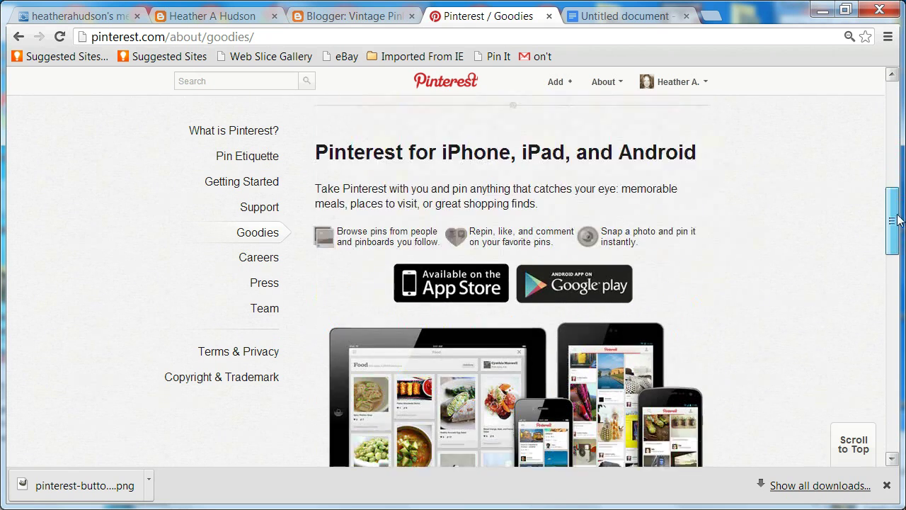
scroll(619, 265, "down", 3)
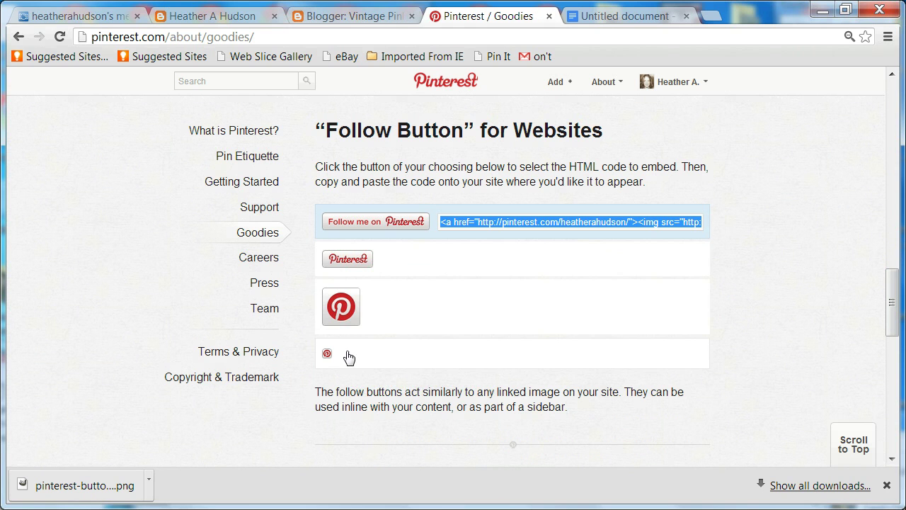
right_click(360, 262)
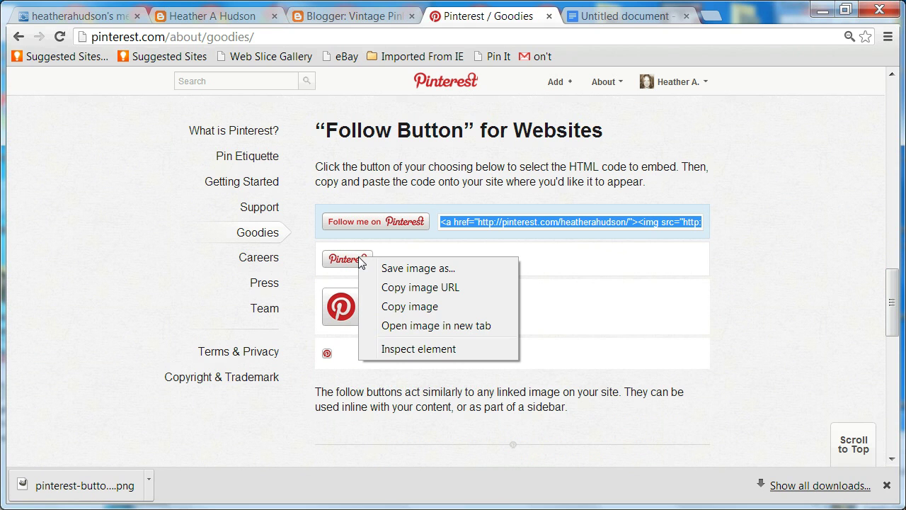
left_click(396, 269)
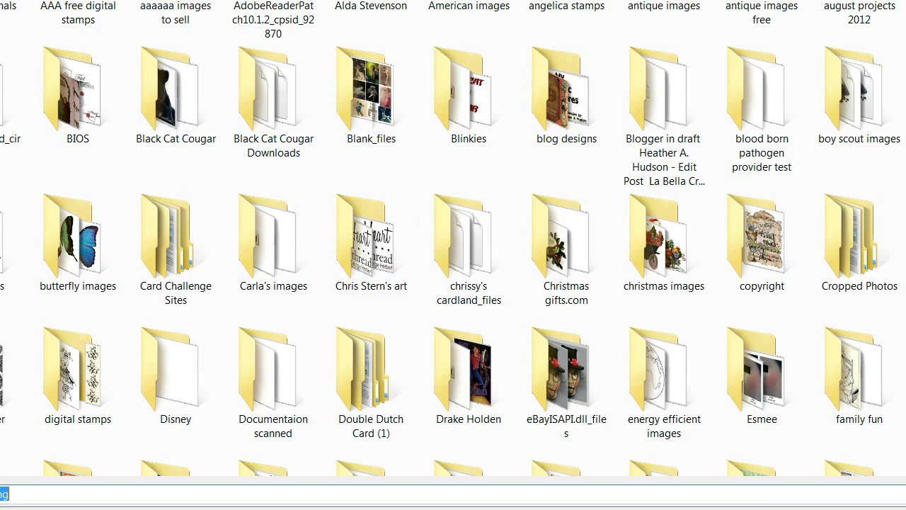
key("Return")
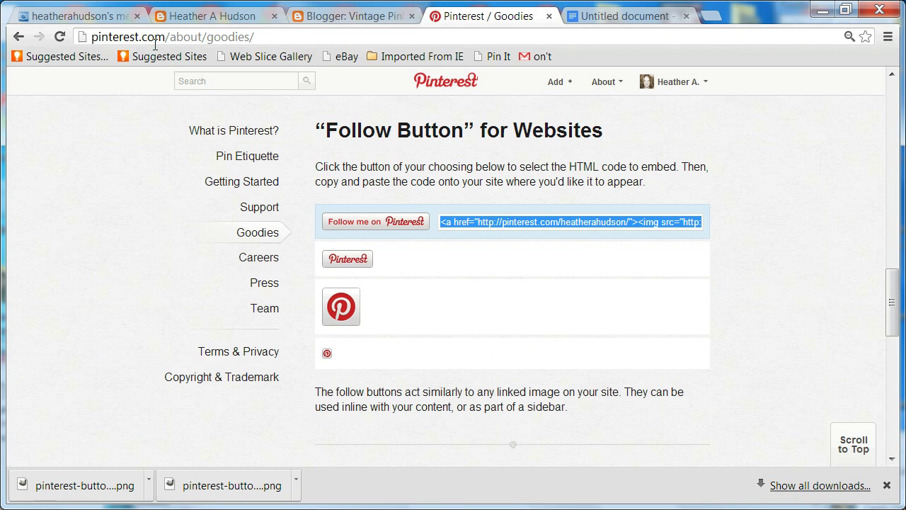
- Go to the Photobucket account home page and skip the welcome tour
left_click(100, 20)
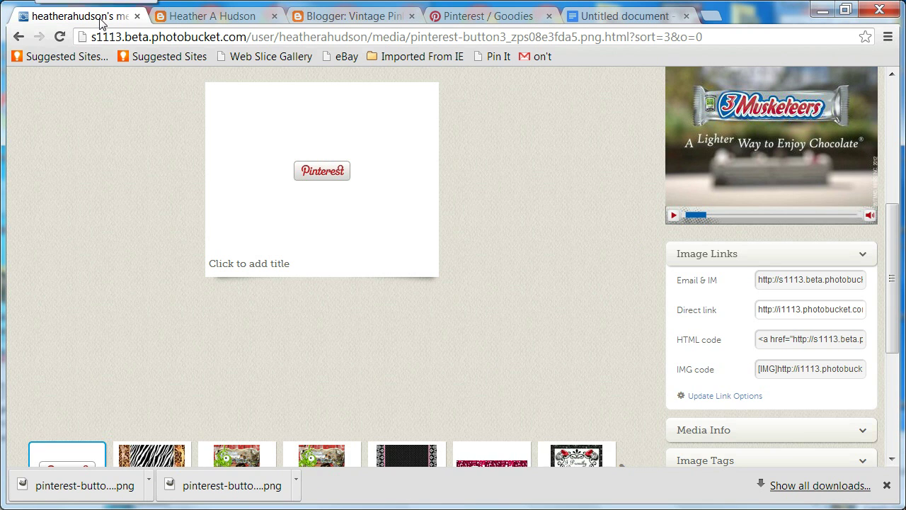
mouse_move(893, 222)
left_mouse_down()
mouse_move(892, 129)
mouse_move(849, 105)
left_mouse_up()
left_click(91, 178)
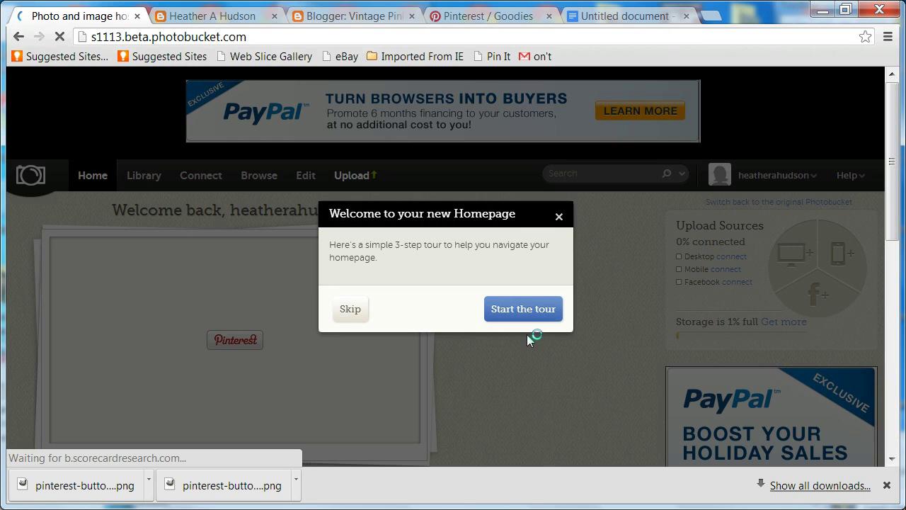
left_click(559, 218)
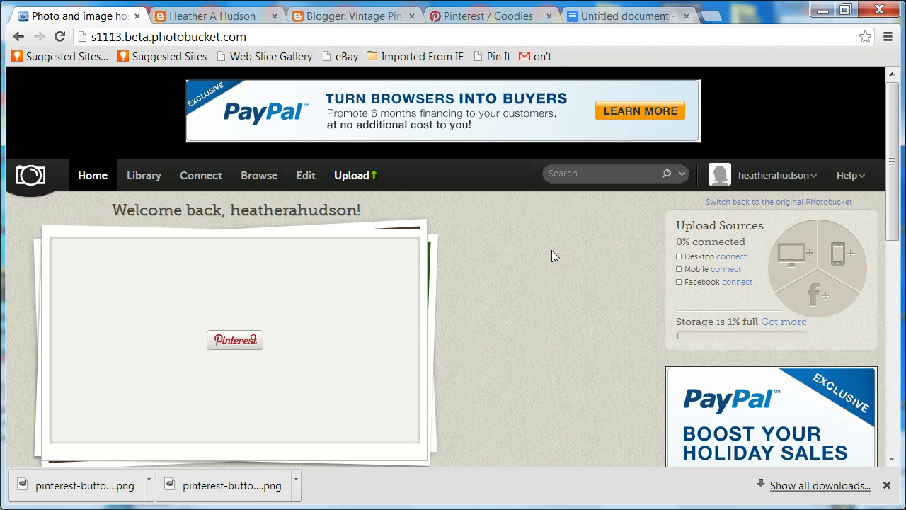
left_click_drag(894, 153, 894, 177)
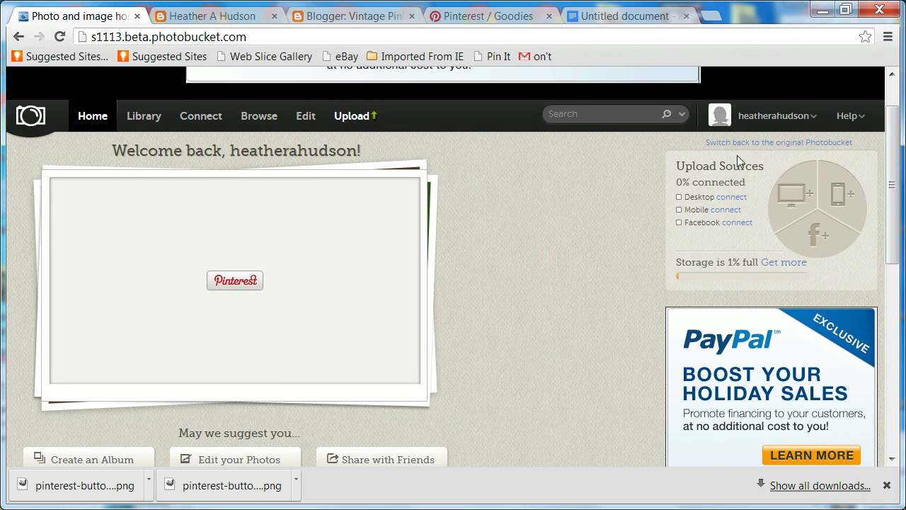
- Upload pinterest-button (4).png to Photobucket by dropping it from the downloads bar
left_click(359, 122)
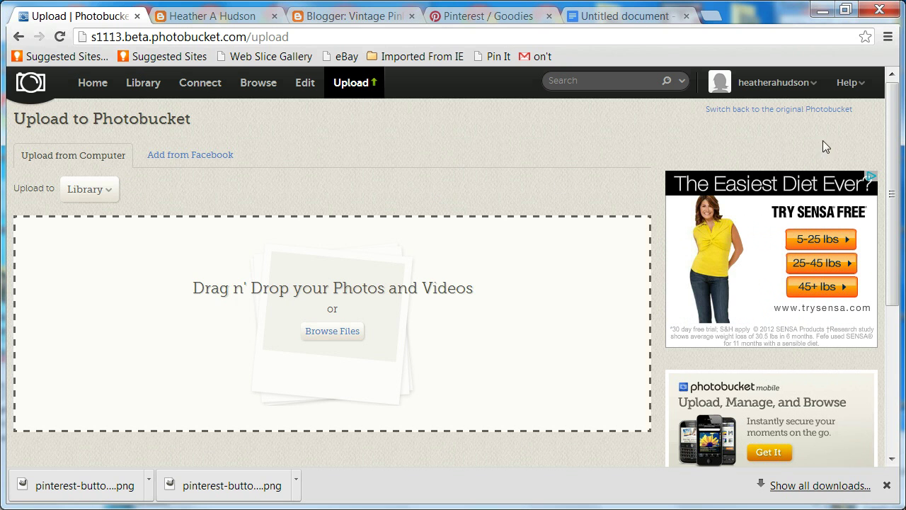
left_click_drag(898, 150, 902, 213)
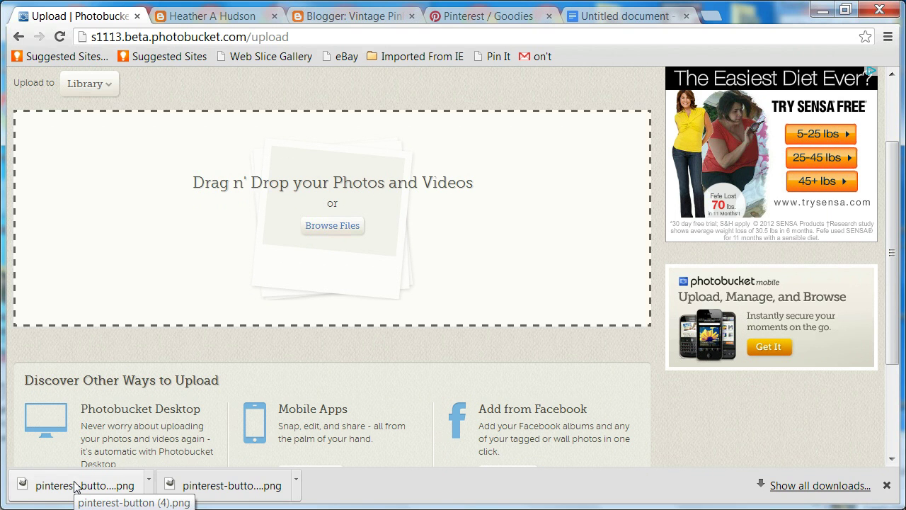
mouse_move(75, 486)
left_mouse_down()
mouse_move(278, 186)
mouse_move(296, 179)
left_mouse_up()
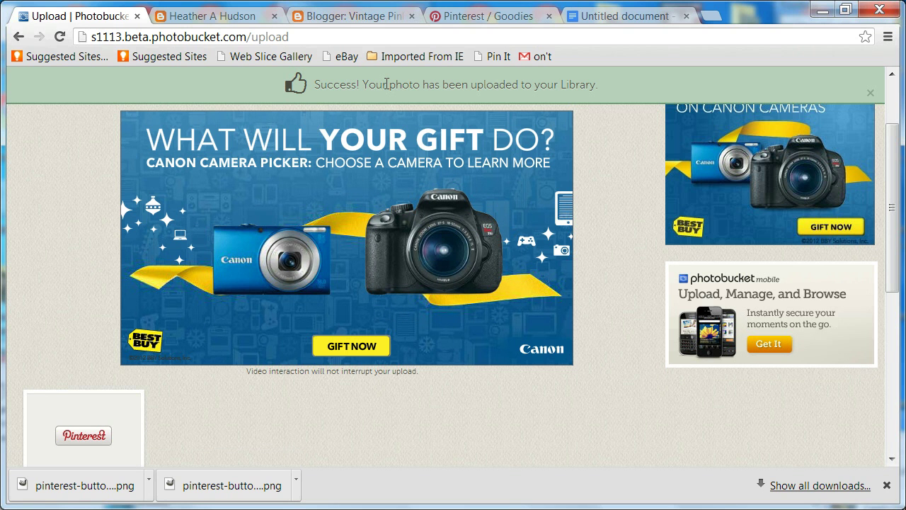
- Open the uploaded pinterest-button4 image from the library and copy its Direct link
left_click(872, 92)
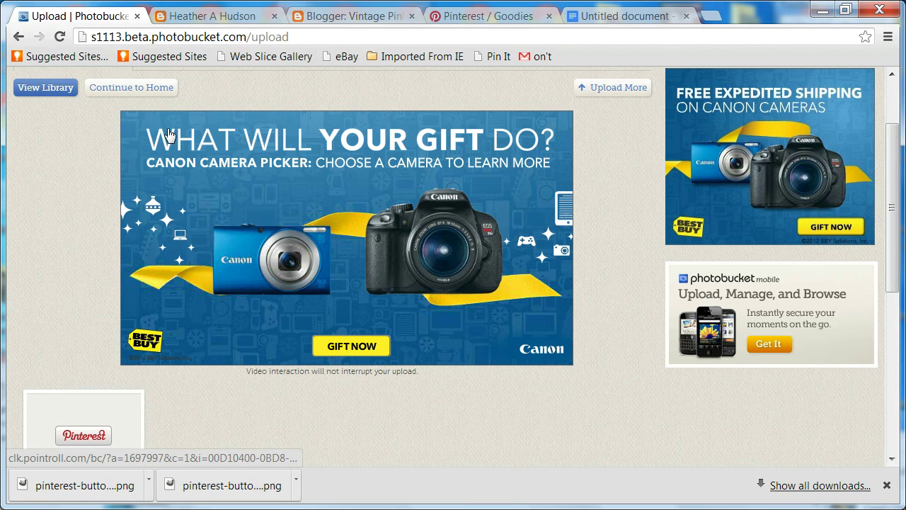
left_click(54, 92)
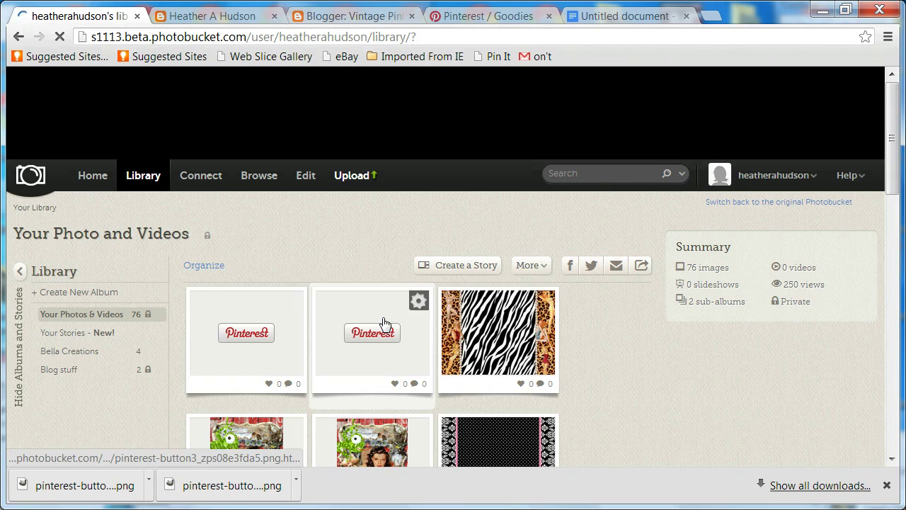
left_click_drag(894, 140, 896, 185)
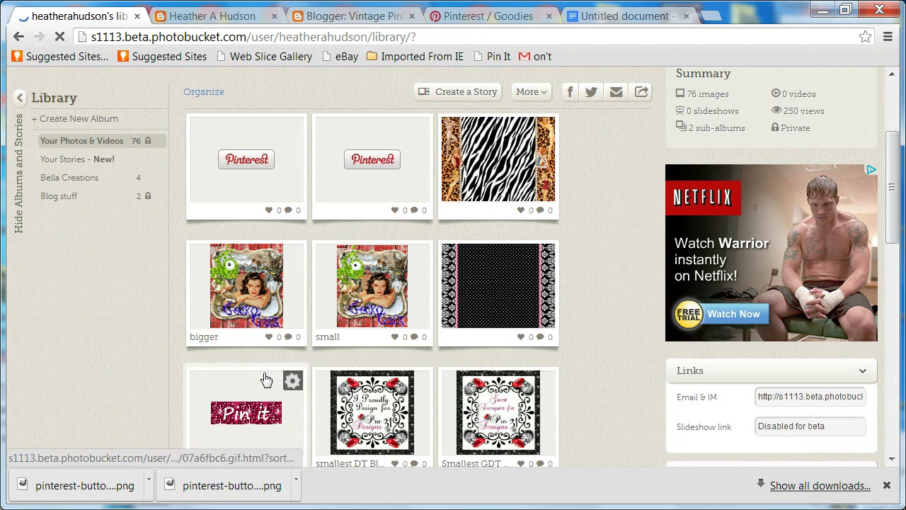
left_click(253, 170)
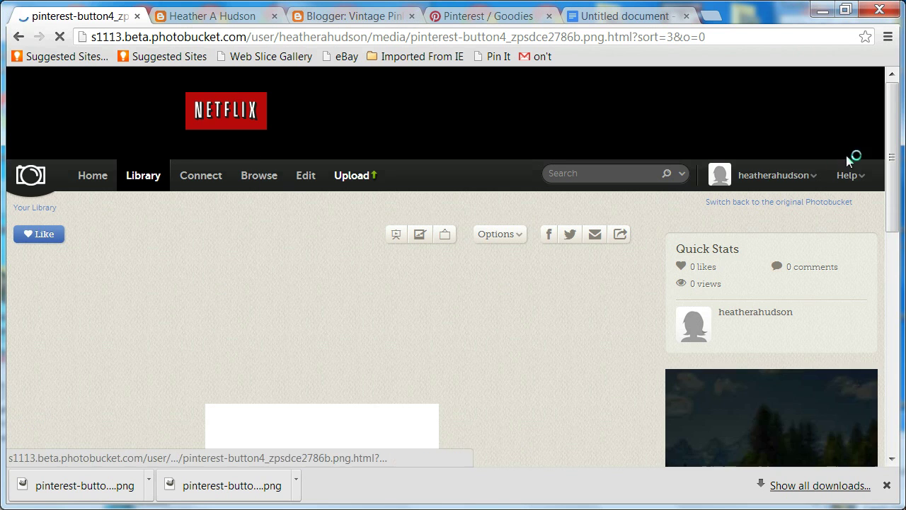
left_click_drag(894, 117, 900, 245)
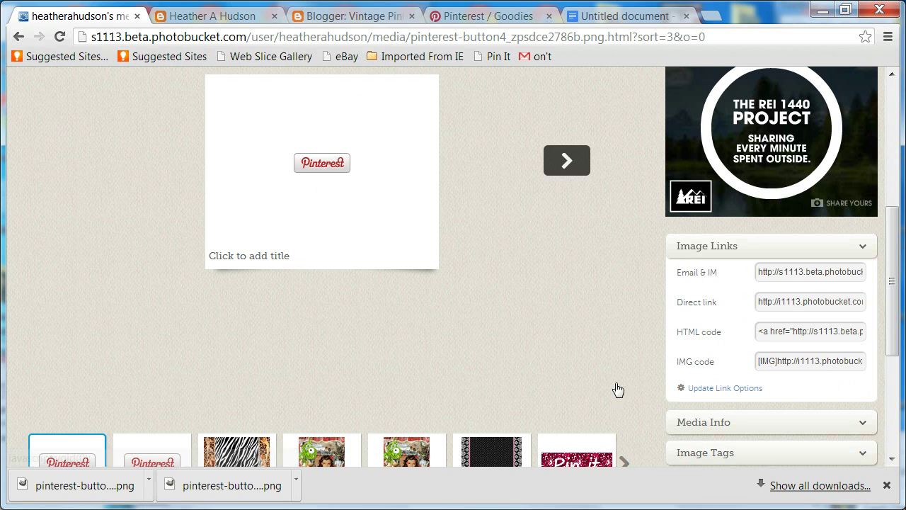
left_click(791, 308)
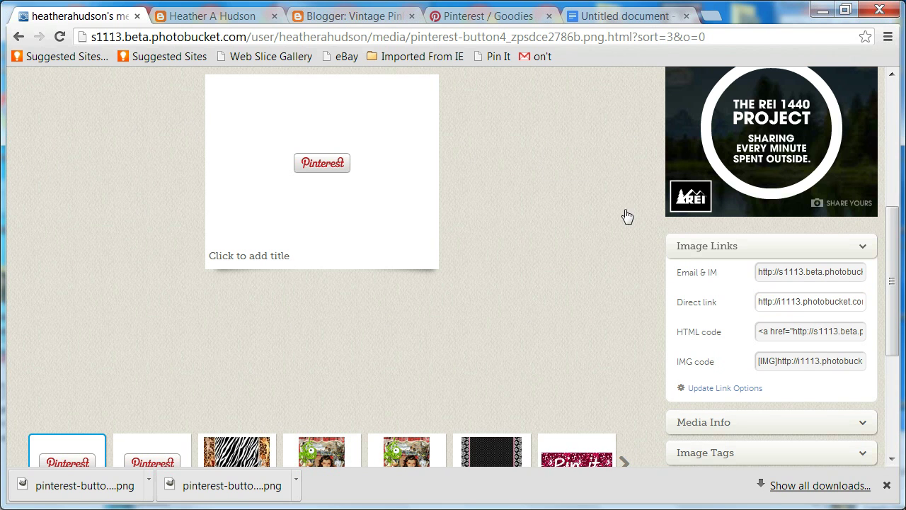
- Paste the Photobucket direct link on a new line below the </a> code line
left_click(597, 17)
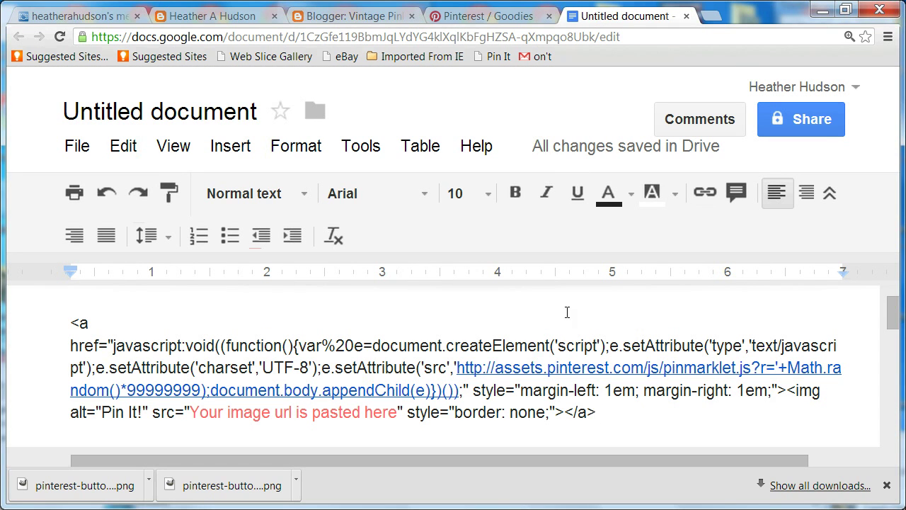
left_click_drag(893, 312, 894, 325)
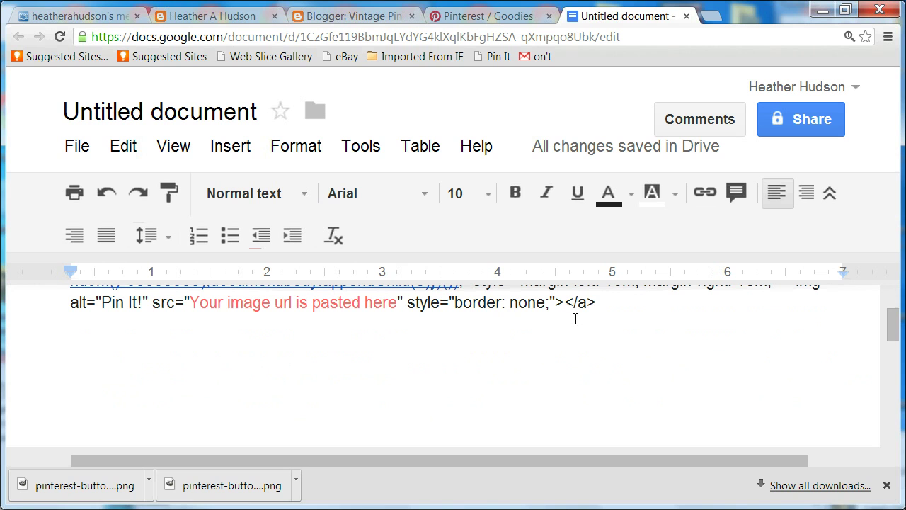
key("Return")
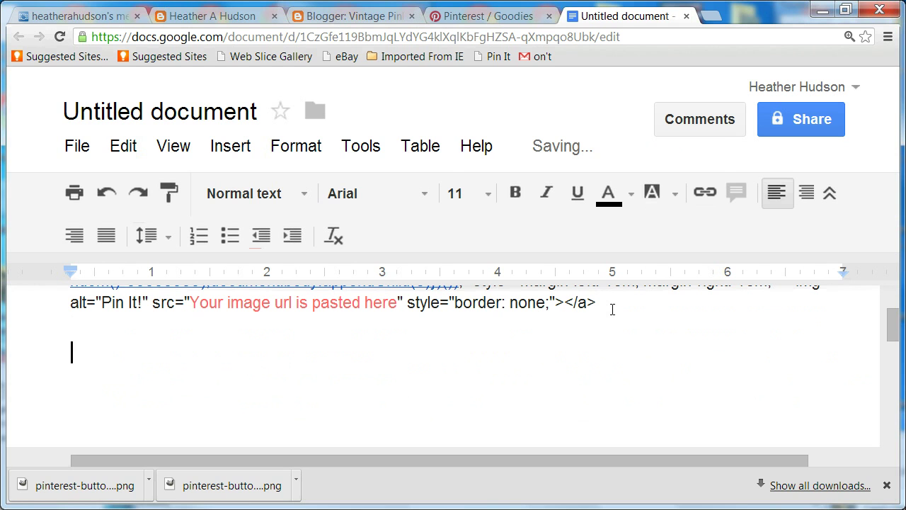
type("http://i1113.photobucket.com/albums/k513/heatherahudson/pinterest-button4_zpsdce2786b.png")
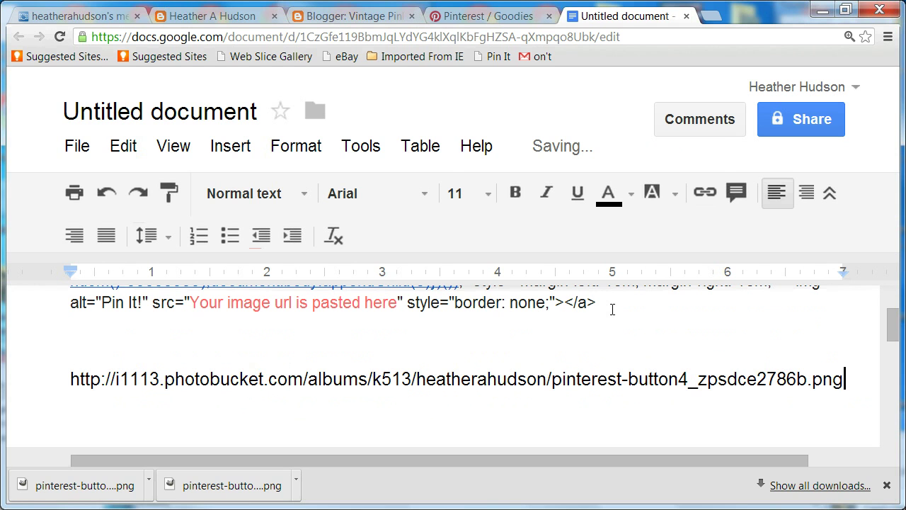
scroll(895, 330, "up", 2)
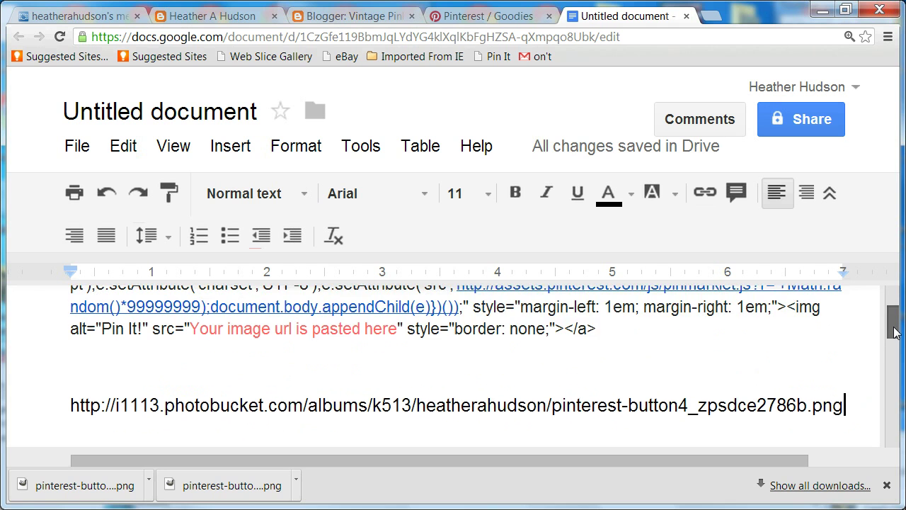
scroll(895, 330, "up", 1)
scroll(895, 330, "up", 1)
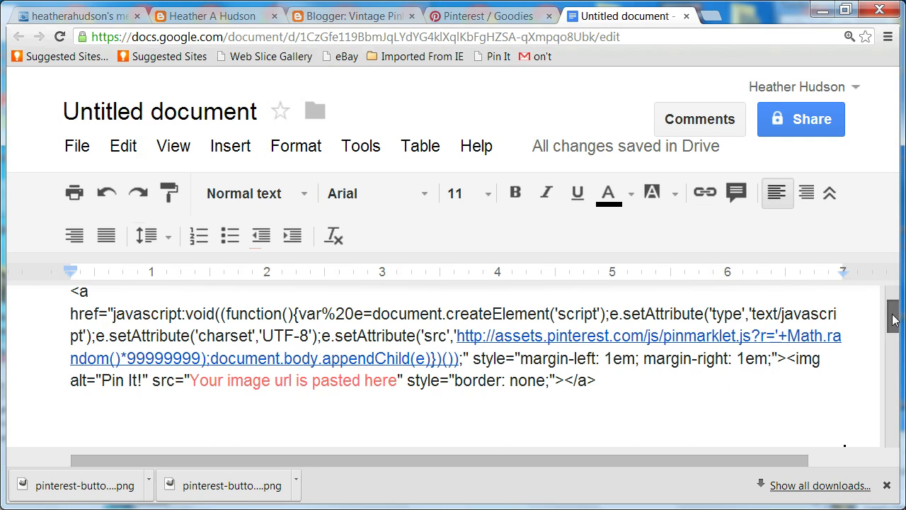
- Copy the direct image URL and paste it over the placeholder image source
mouse_move(894, 320)
left_mouse_down()
mouse_move(895, 332)
mouse_move(736, 342)
mouse_move(71, 347)
left_mouse_up()
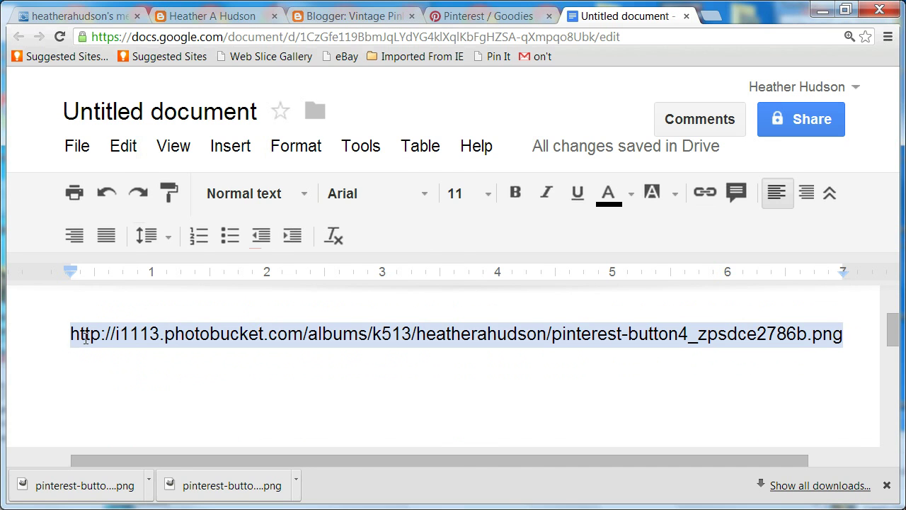
right_click(85, 338)
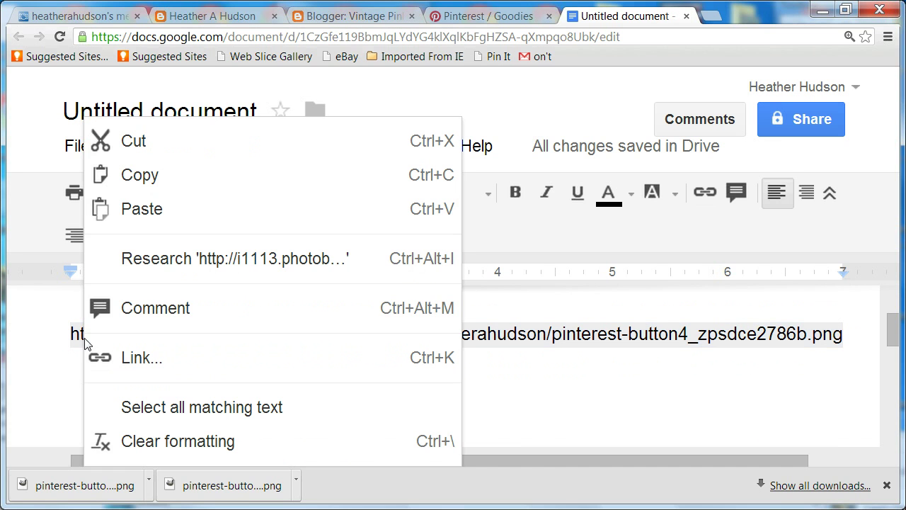
left_click(145, 177)
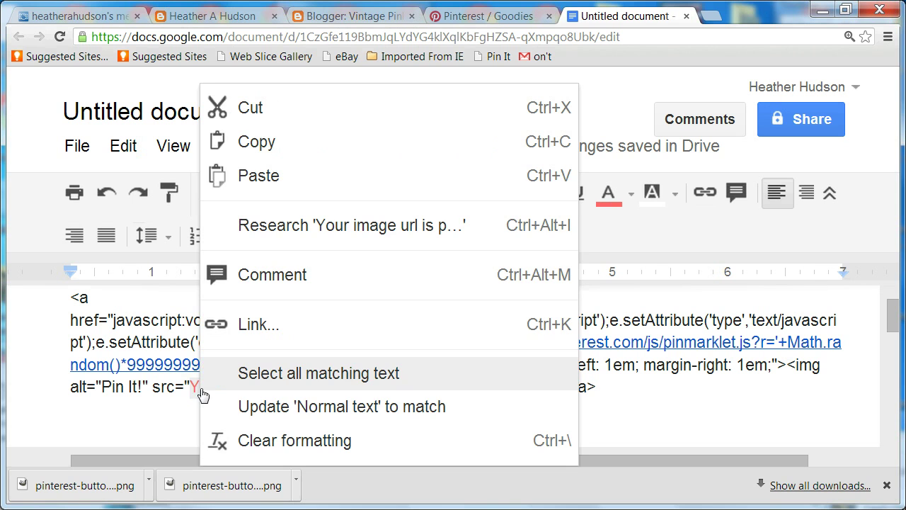
left_click(259, 180)
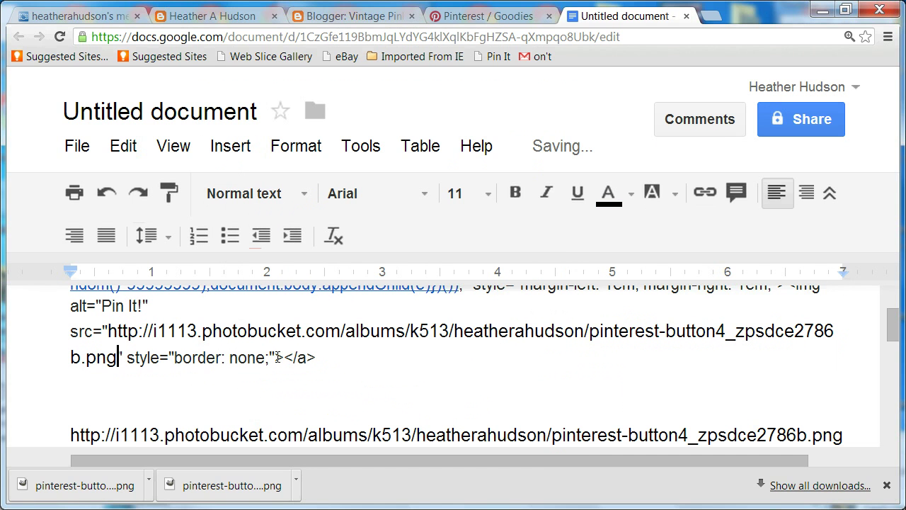
- Select and copy the complete Pin It anchor code
left_click(327, 365)
mouse_move(326, 365)
left_mouse_down()
mouse_move(105, 319)
mouse_move(71, 368)
left_mouse_up()
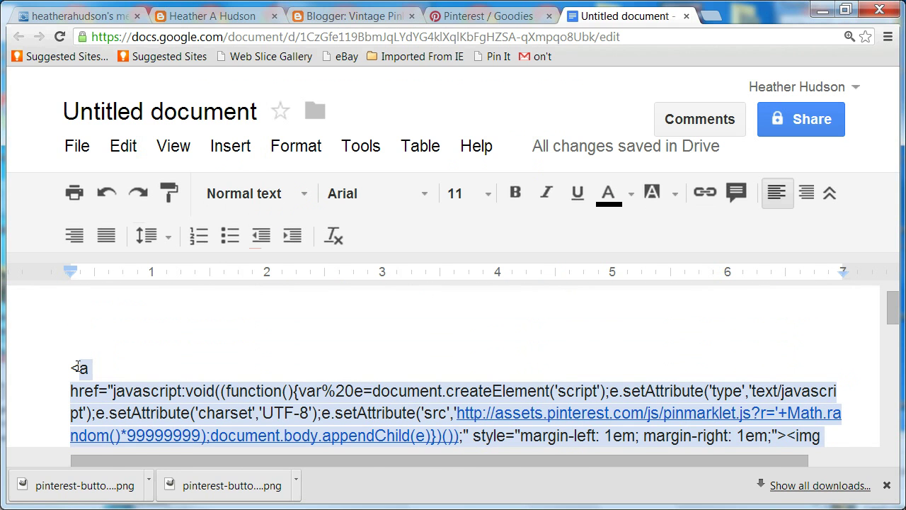
left_click(118, 379)
right_click(118, 379)
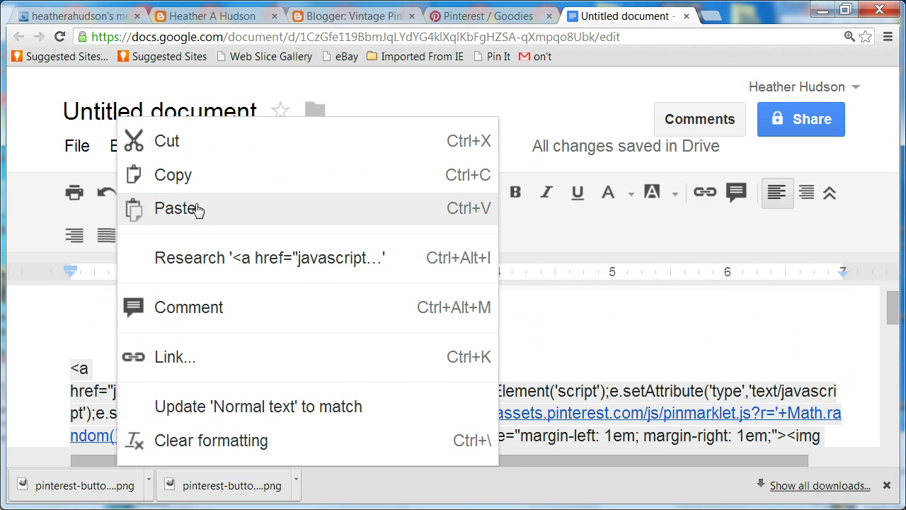
left_click(188, 175)
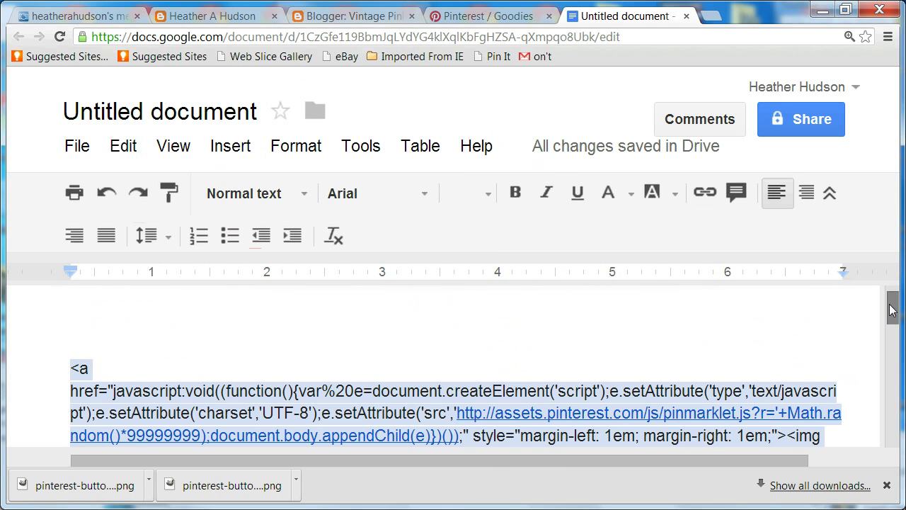
left_click_drag(894, 305, 894, 329)
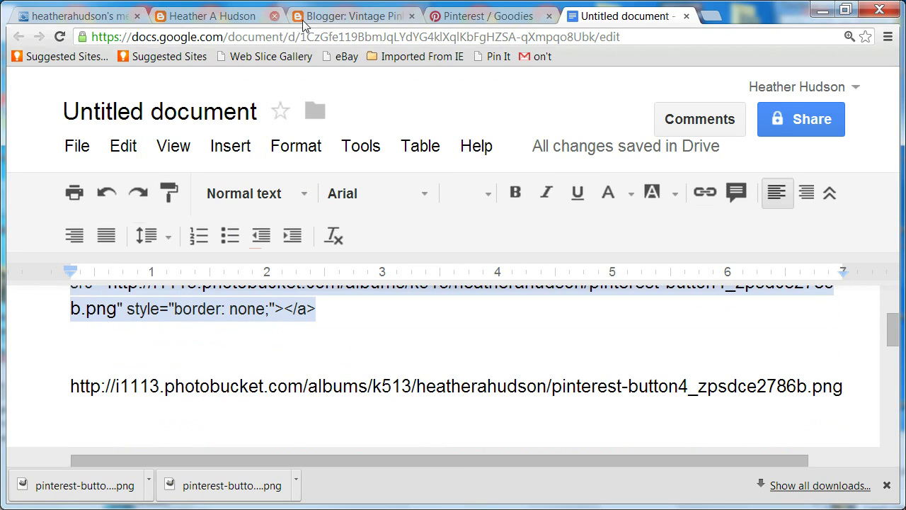
- Switch the Blogger post to HTML view and scroll to the end of the code
left_click(342, 17)
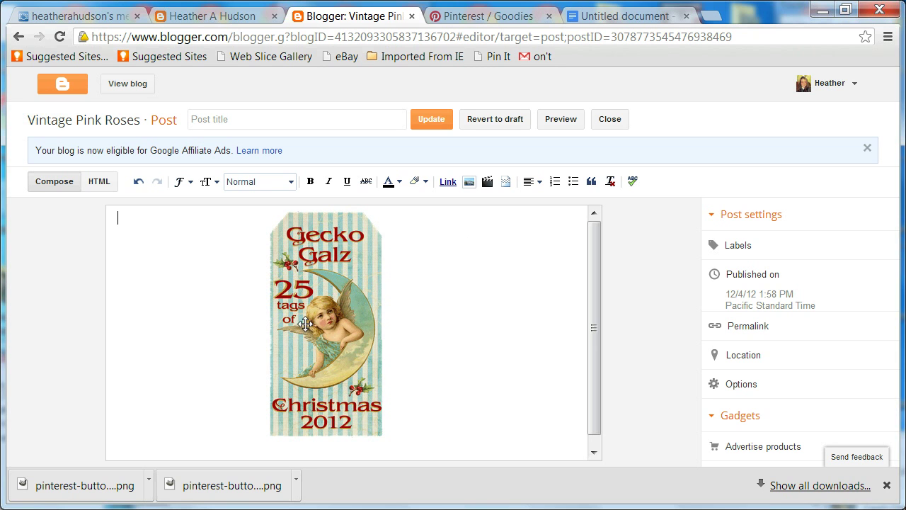
left_click_drag(591, 316, 593, 343)
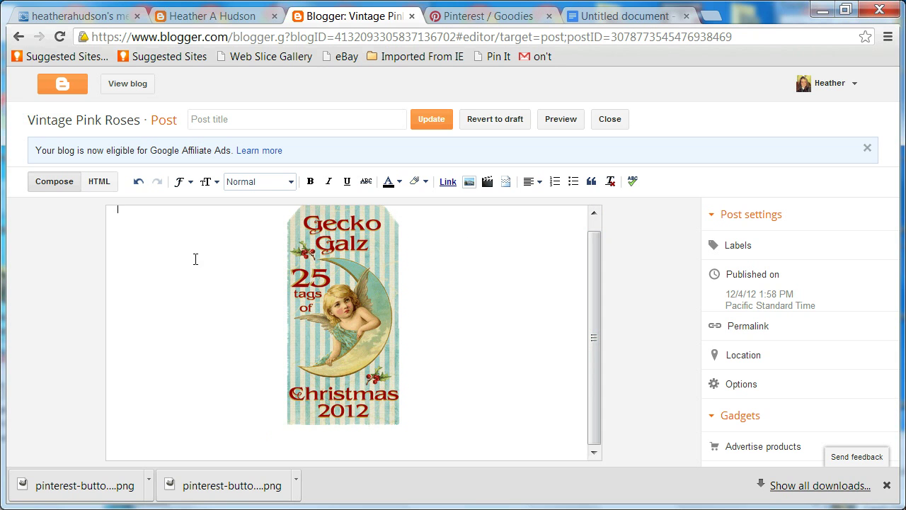
left_click(100, 183)
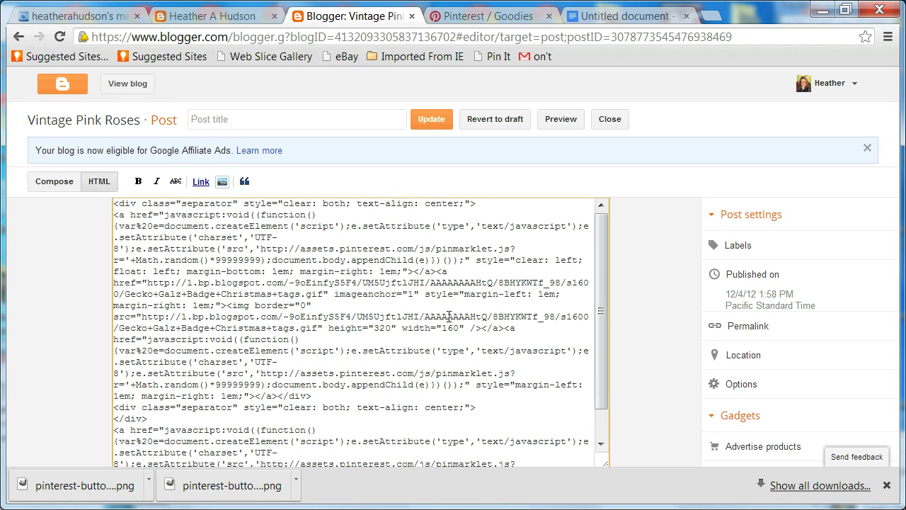
scroll(600, 282, "down", 1)
scroll(600, 287, "down", 1)
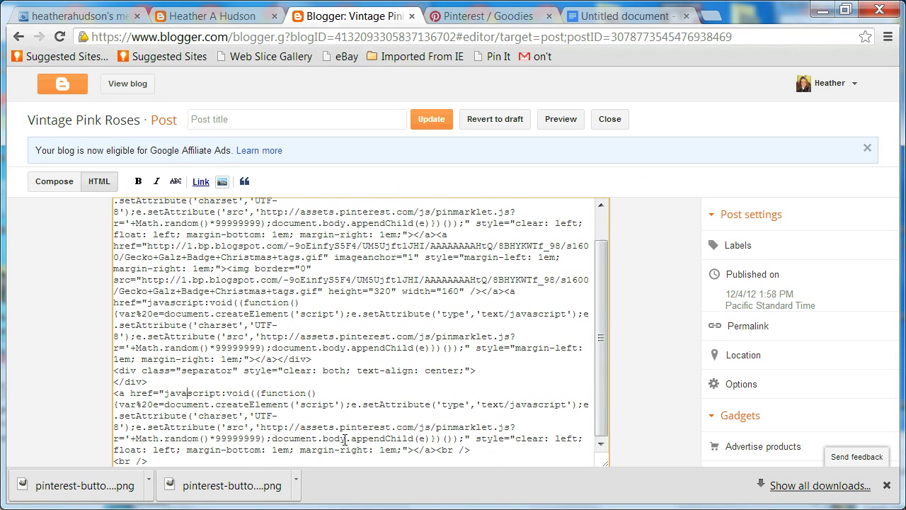
left_click(887, 486)
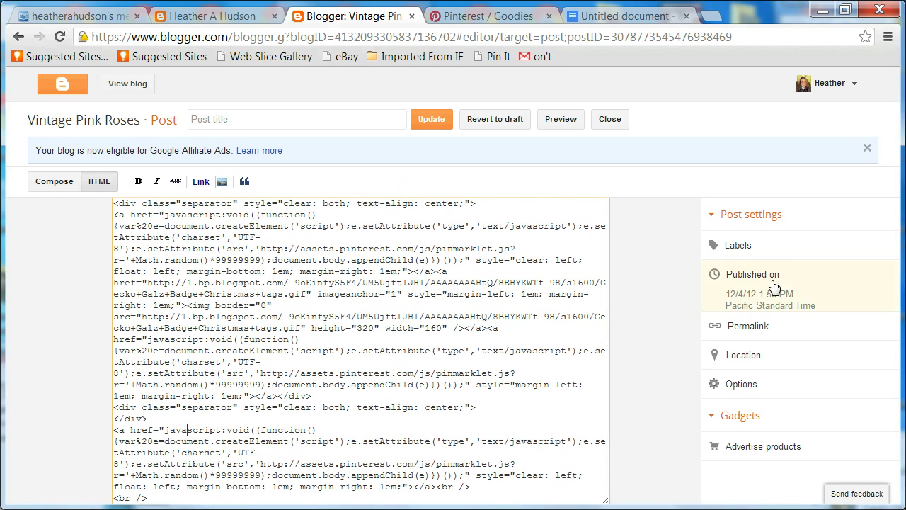
- Paste the Pin It code two blank lines below the last <br />
left_click(162, 498)
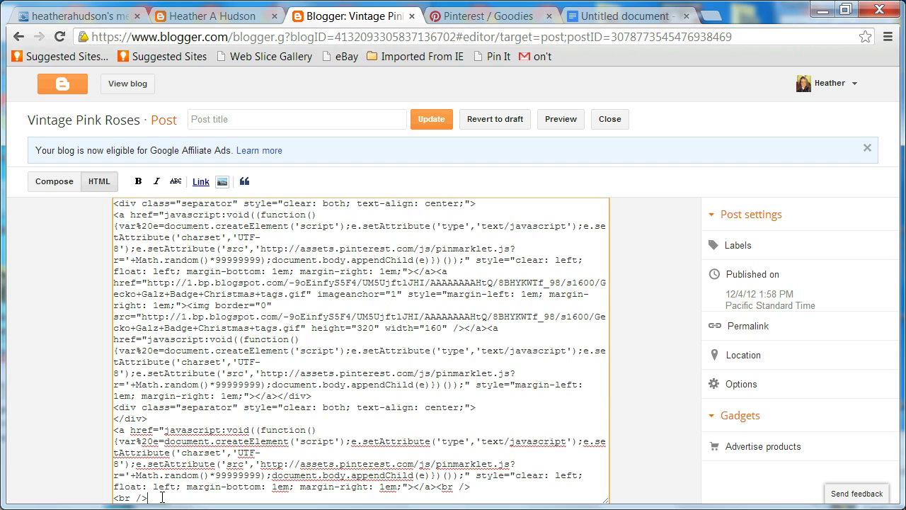
key("Return")
key("Return")
key("Return")
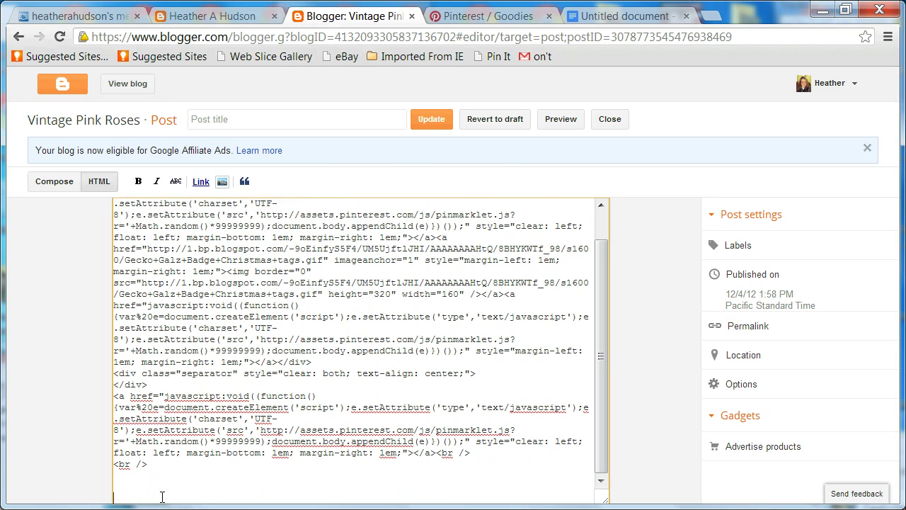
key("Return")
key("Return")
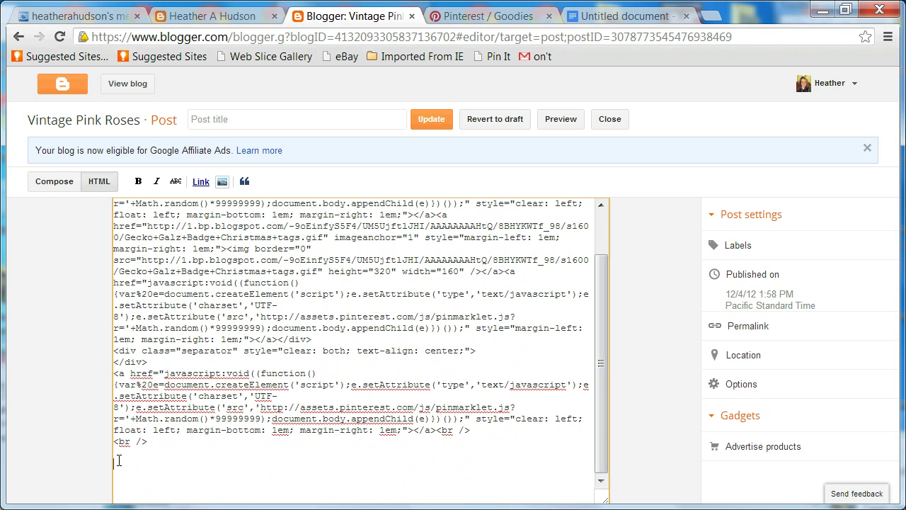
right_click(119, 460)
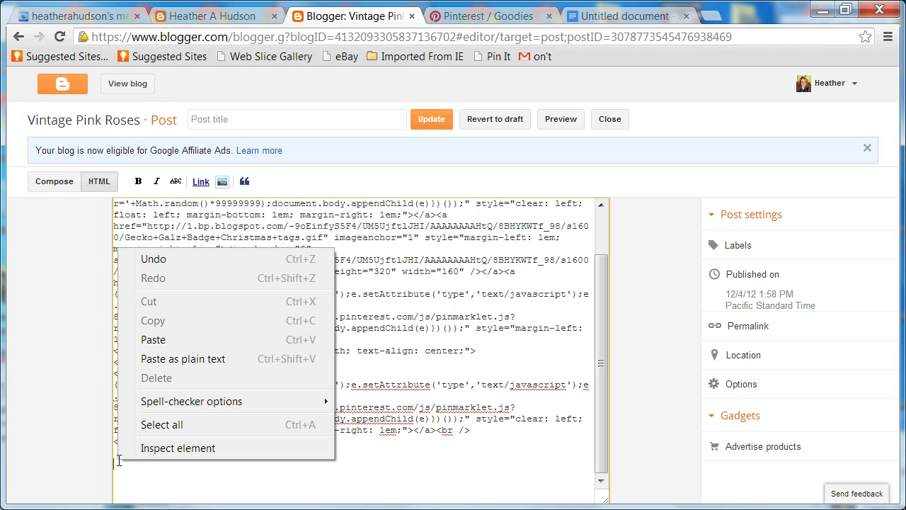
left_click(161, 340)
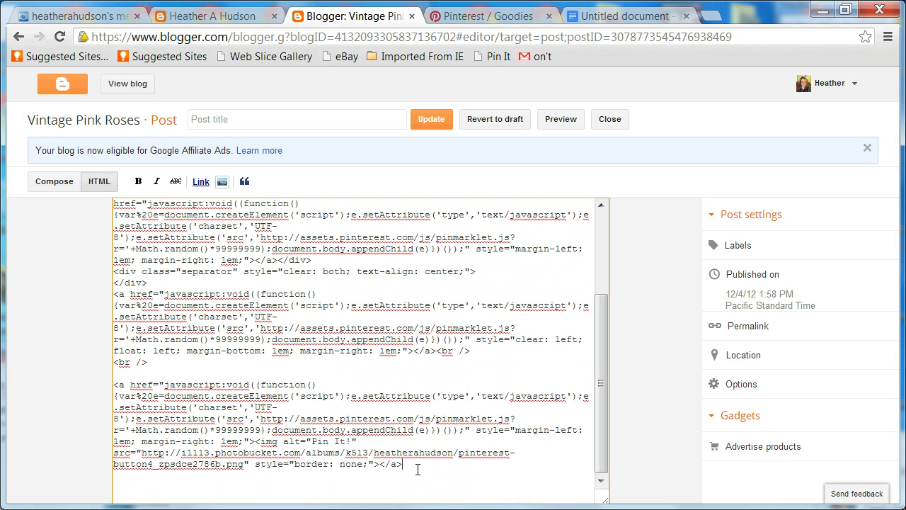
- In Compose view, set the Pinterest button to Original size and center it
left_click(54, 183)
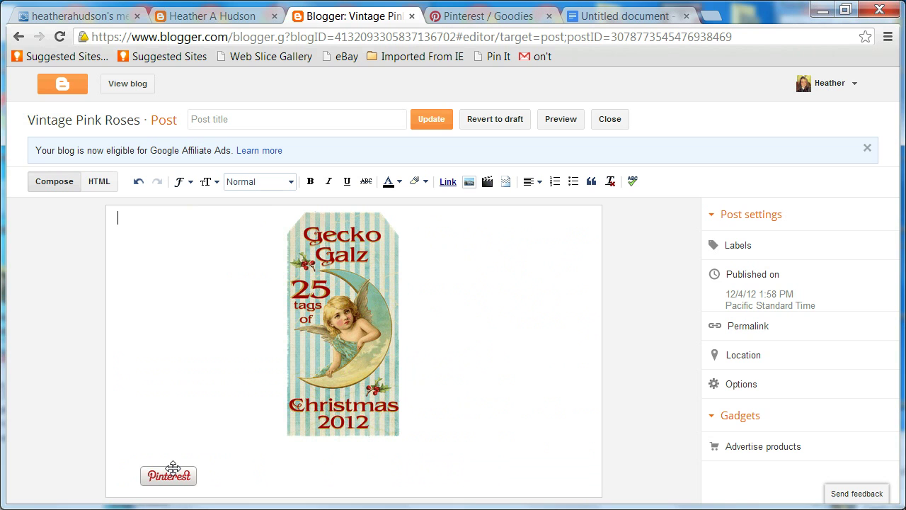
left_click(172, 469)
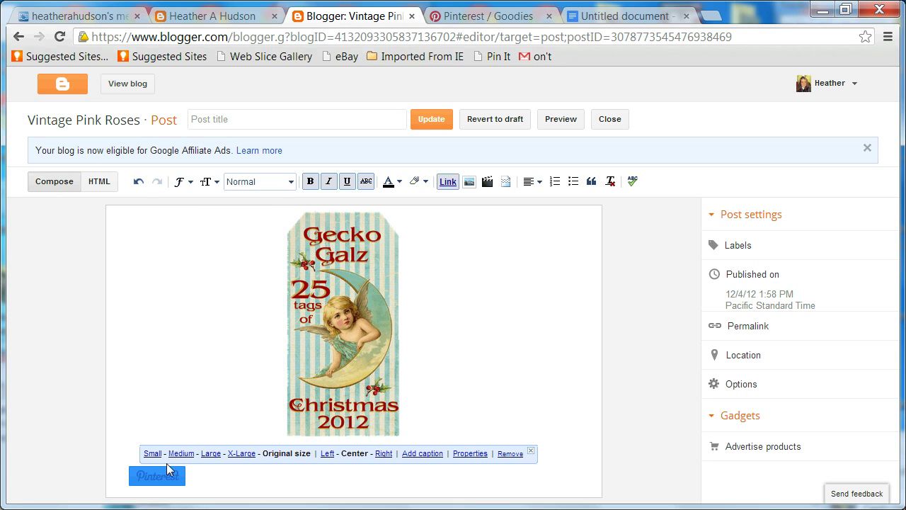
left_click(177, 454)
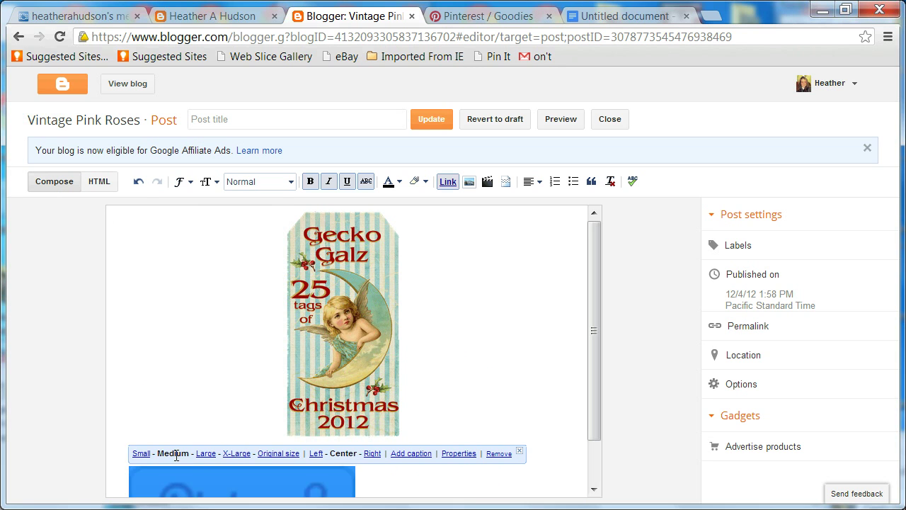
left_click(139, 452)
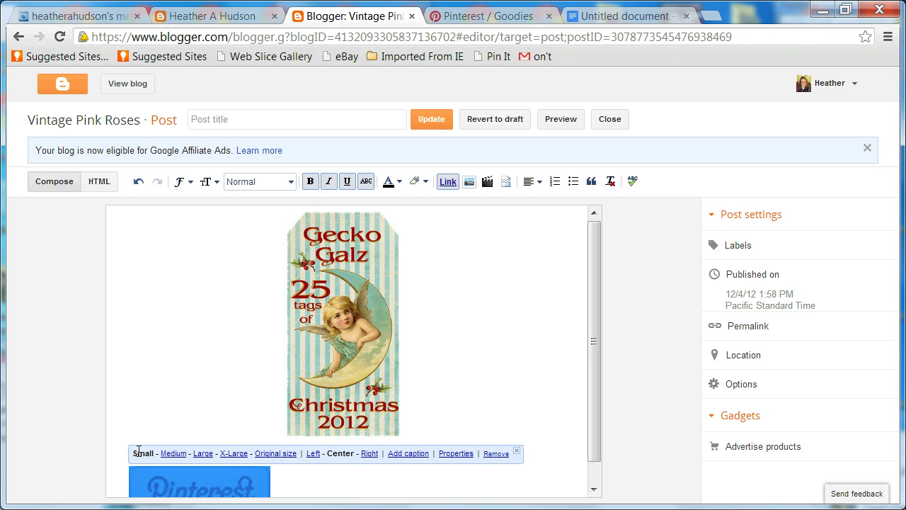
left_click(276, 454)
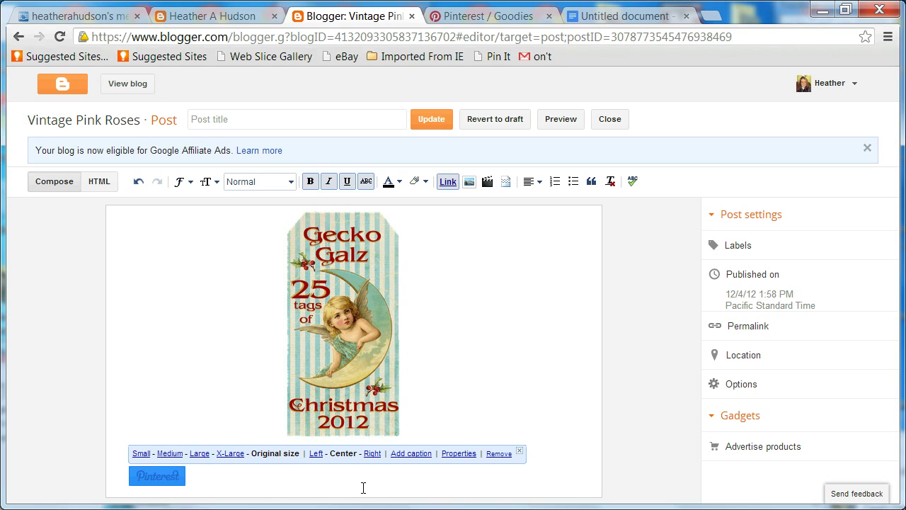
left_click(371, 460)
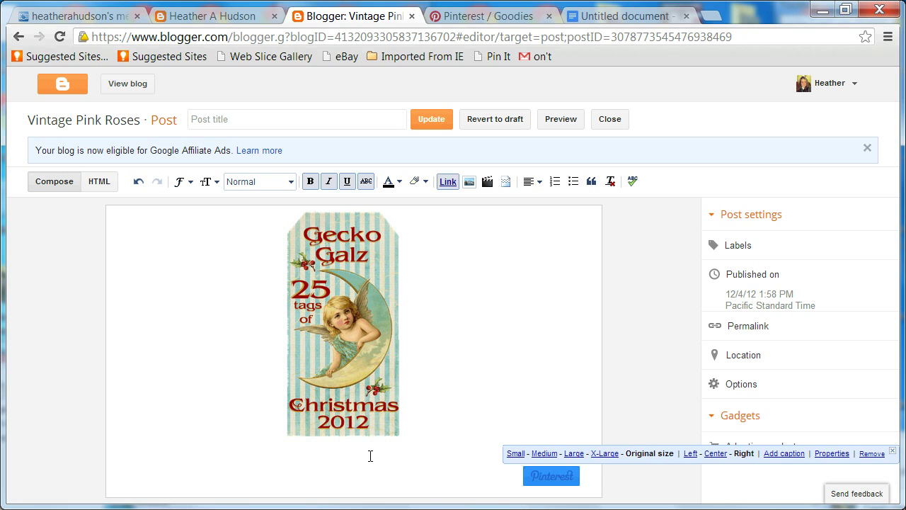
left_click(692, 461)
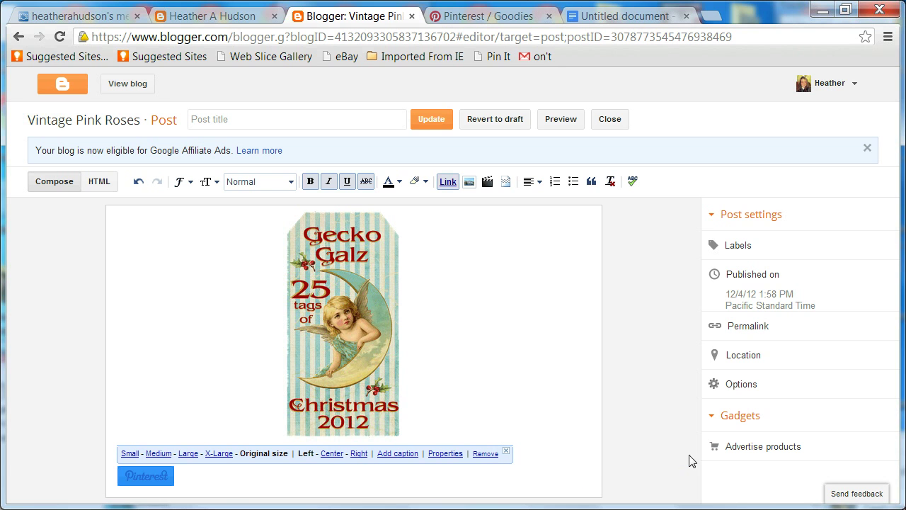
left_click(333, 456)
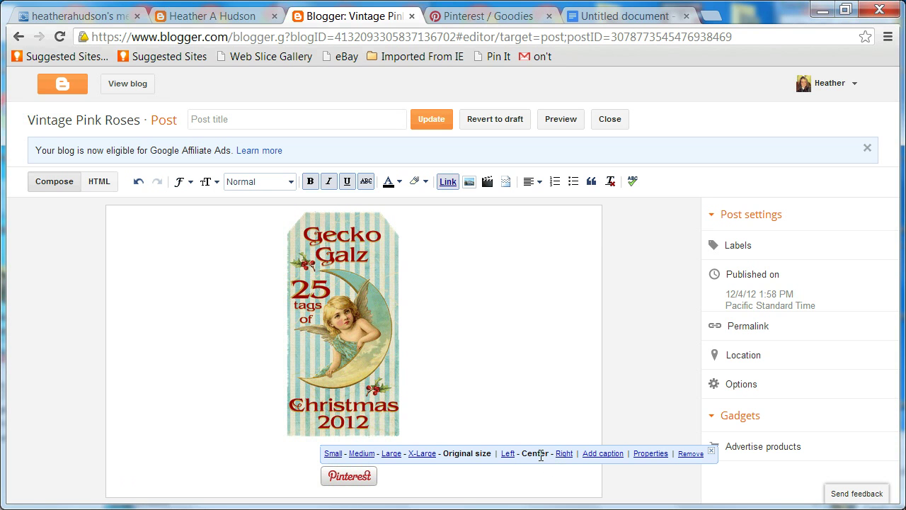
- Delete the blank lines so the button sits directly under the tag image
left_click(464, 482)
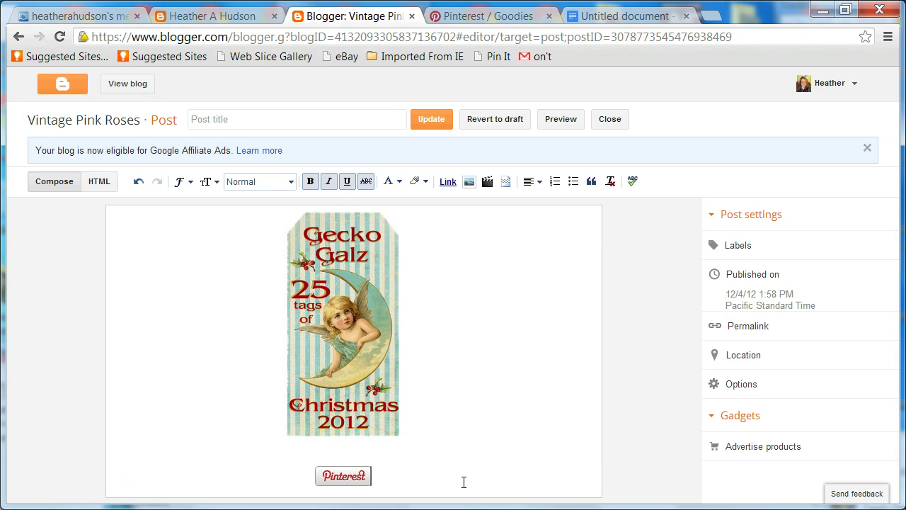
left_click(303, 470)
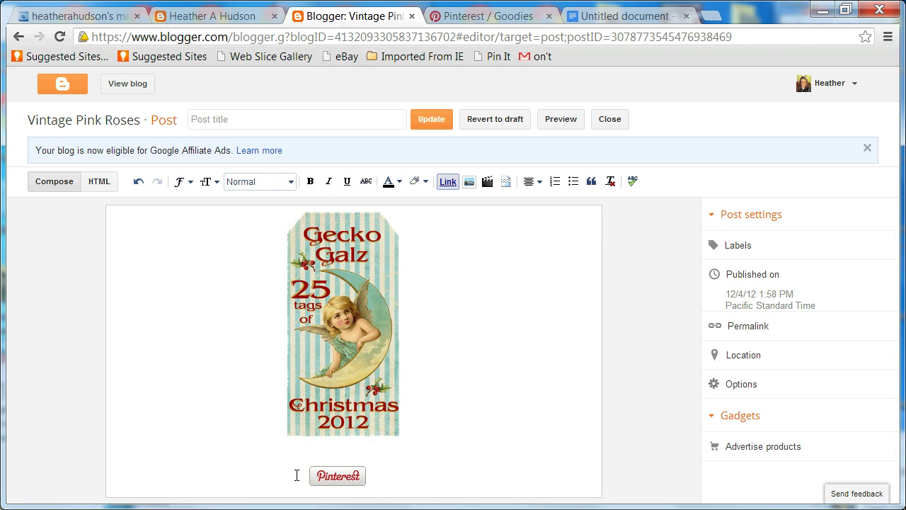
key("BackSpace")
key("BackSpace")
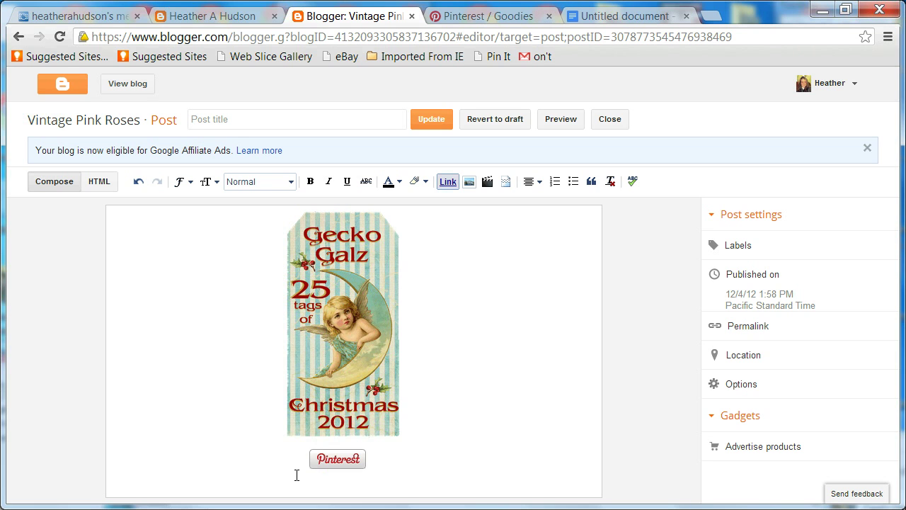
key("BackSpace")
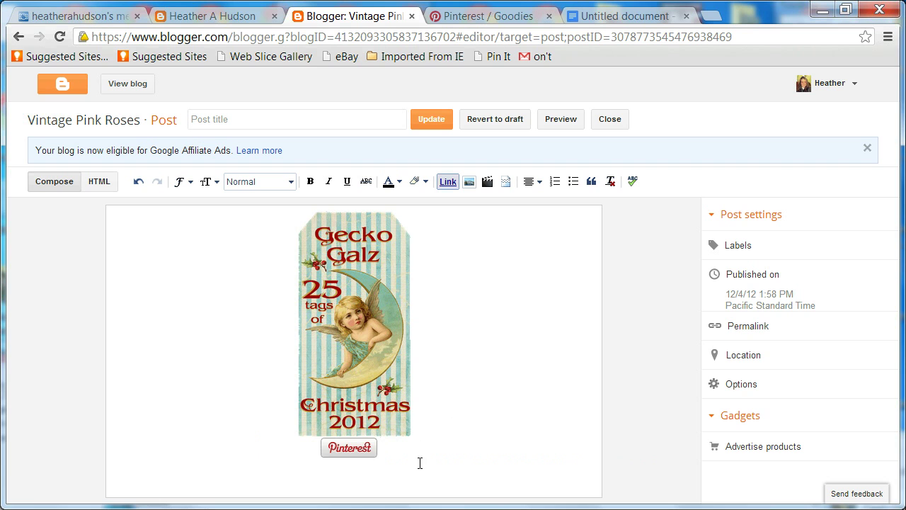
key("BackSpace")
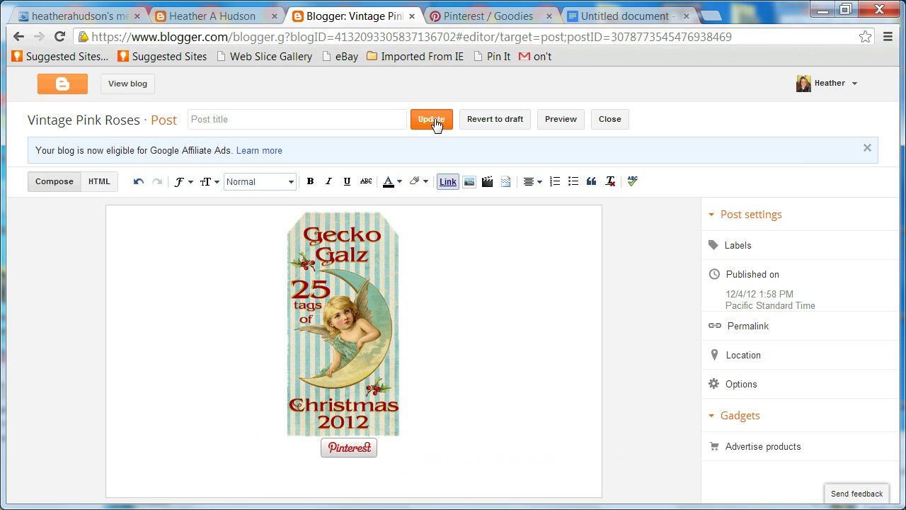
- Update the post and view the live blog showing the centered Pinterest button
left_click(434, 120)
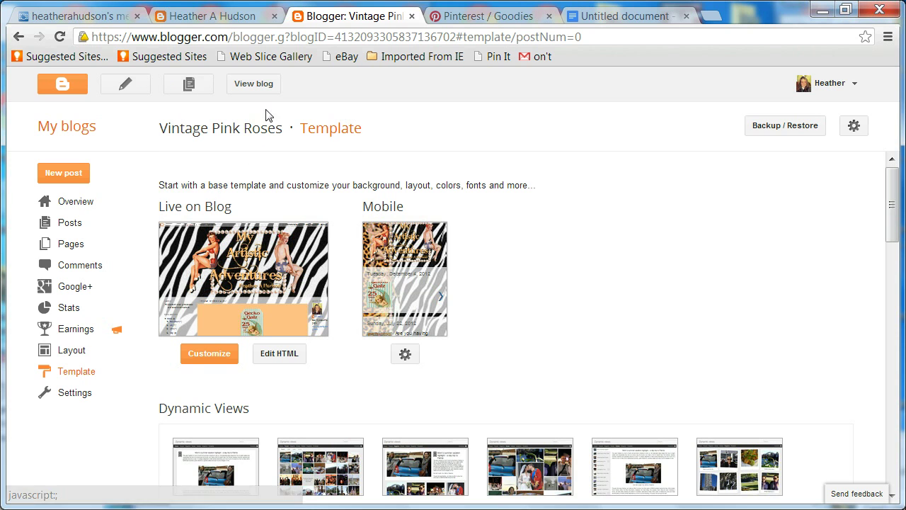
left_click(262, 86)
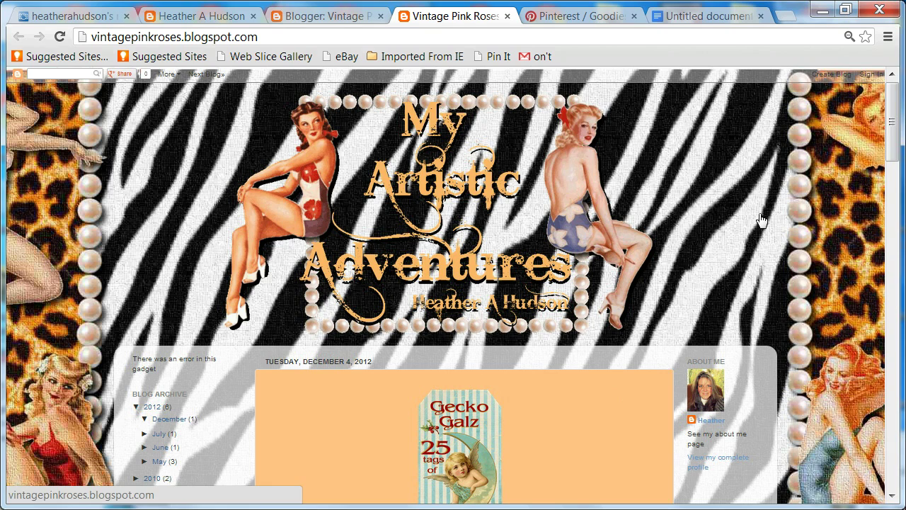
left_click_drag(894, 122, 895, 146)
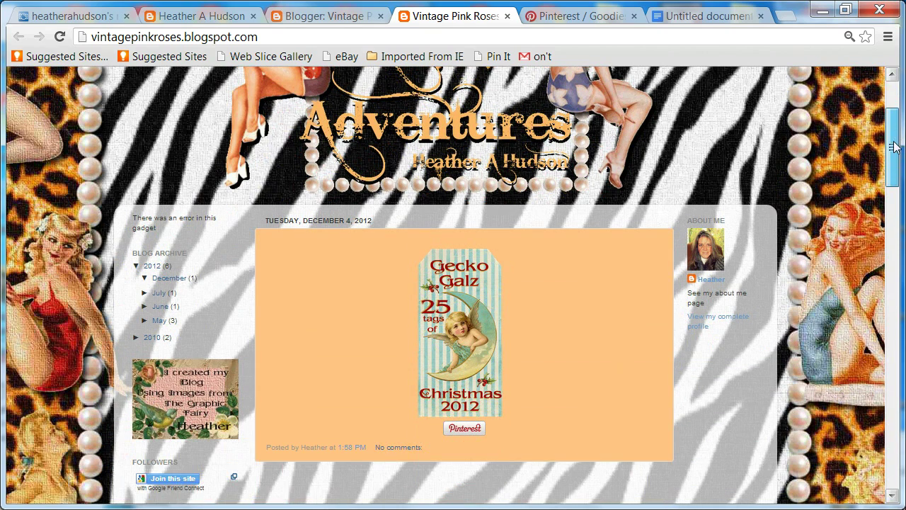
- Test the Pin It button under the live post image and review Pinterest's image picker
left_click(460, 434)
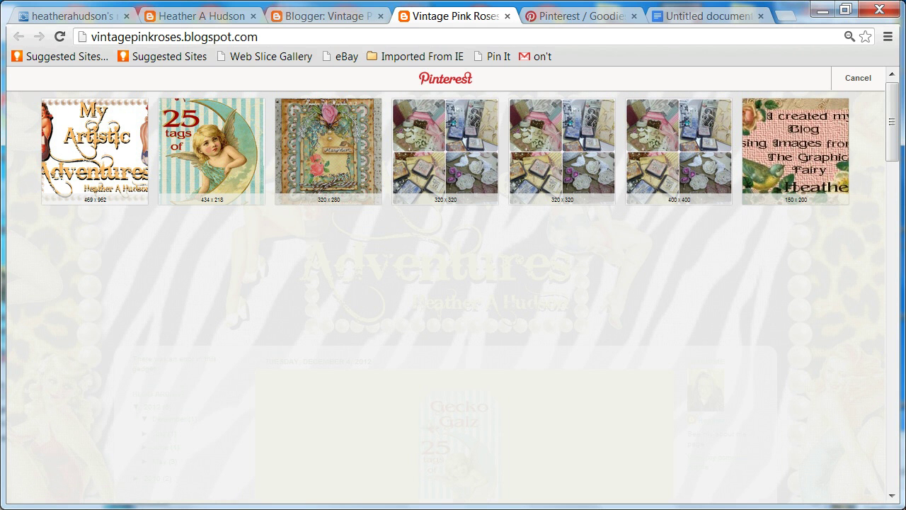
mouse_move(891, 162)
left_mouse_down()
mouse_move(898, 213)
mouse_move(896, 134)
left_mouse_up()
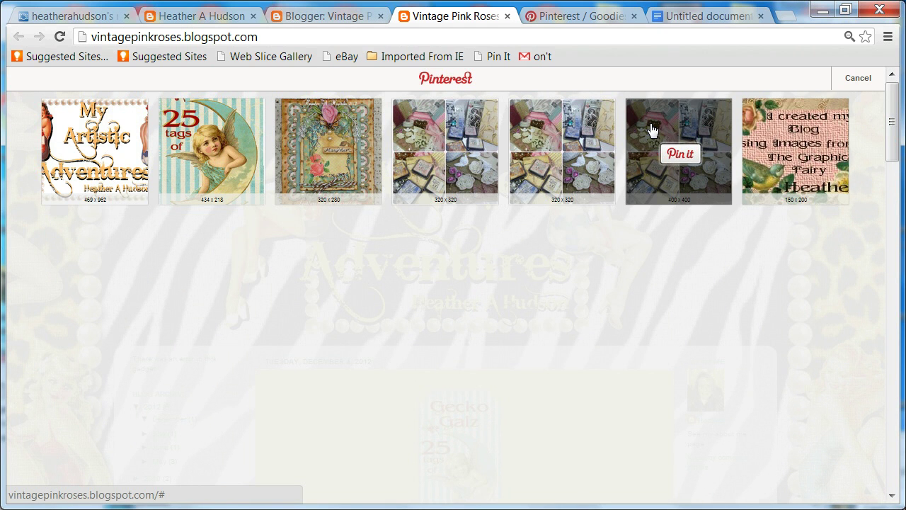